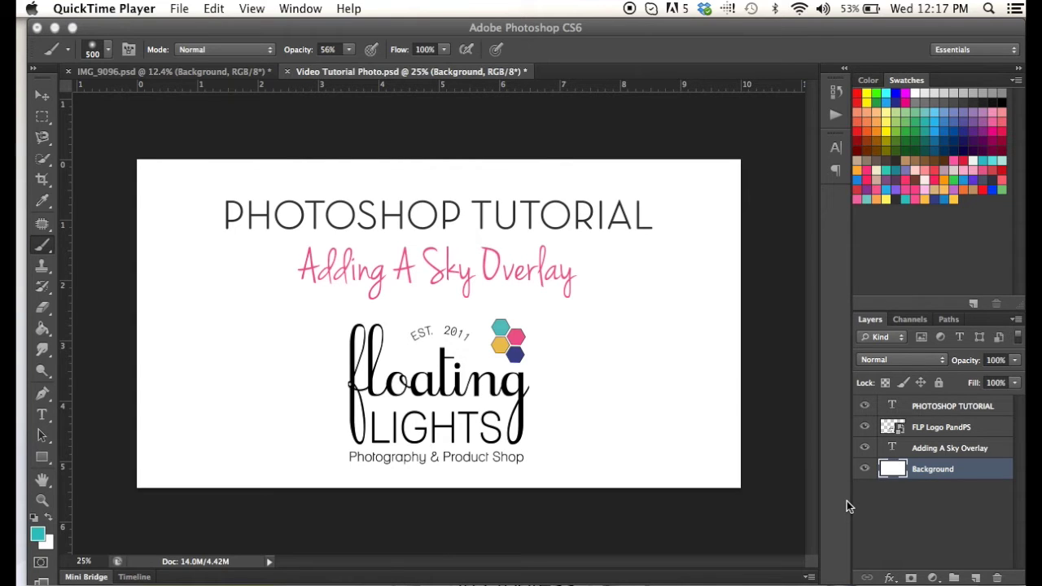
- Bring Photoshop forward and switch to the IMG_9096.psd photo of the girl on grass
{"action": "left_click", "coordinate": [166, 73]}
{"action": "left_click", "coordinate": [166, 72]}
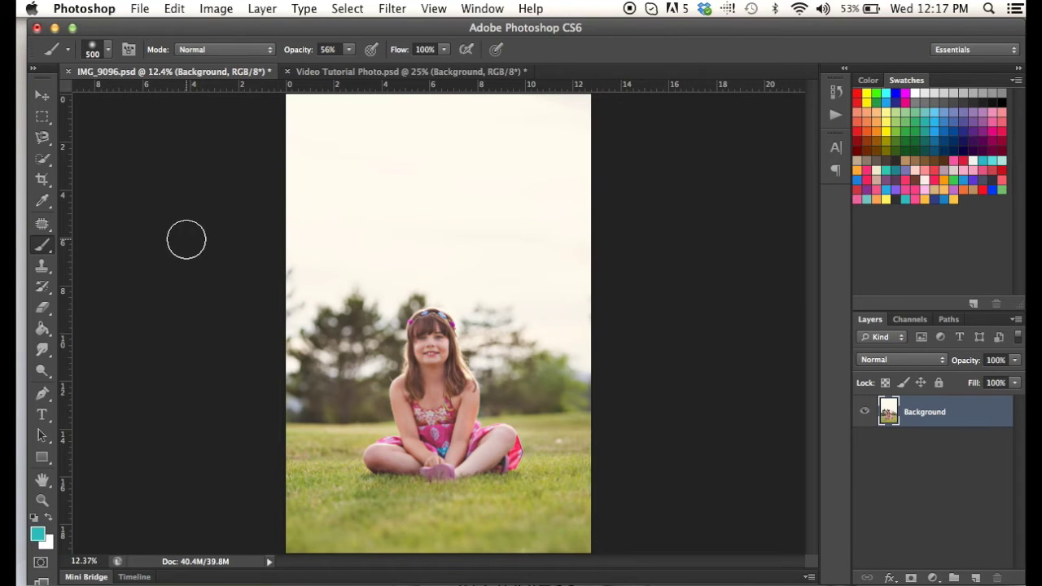
- Place the Breathtaking Sky 15.jpg image into the photo
{"action": "left_click", "coordinate": [142, 9]}
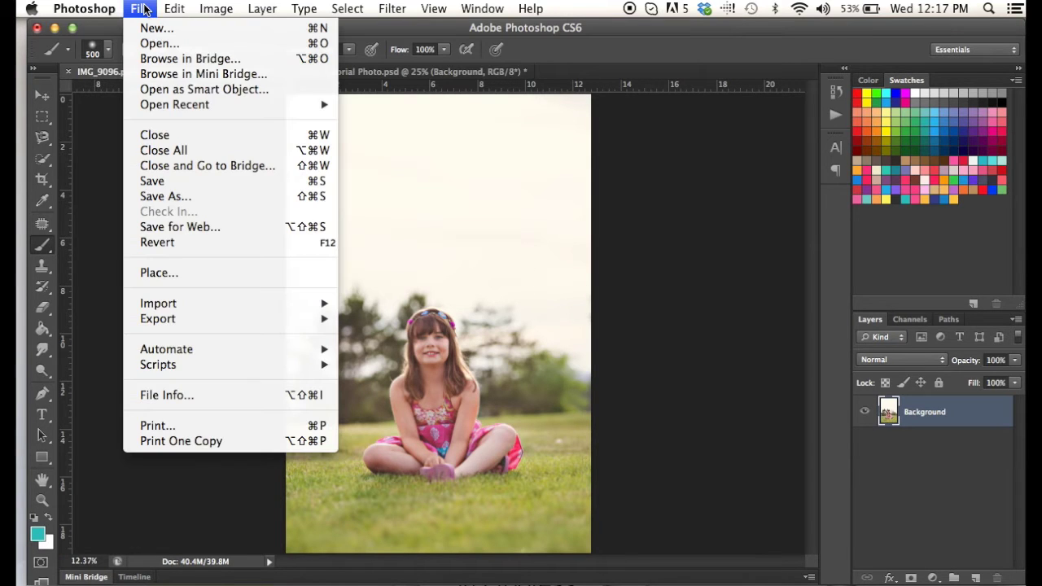
{"action": "left_click", "coordinate": [159, 273]}
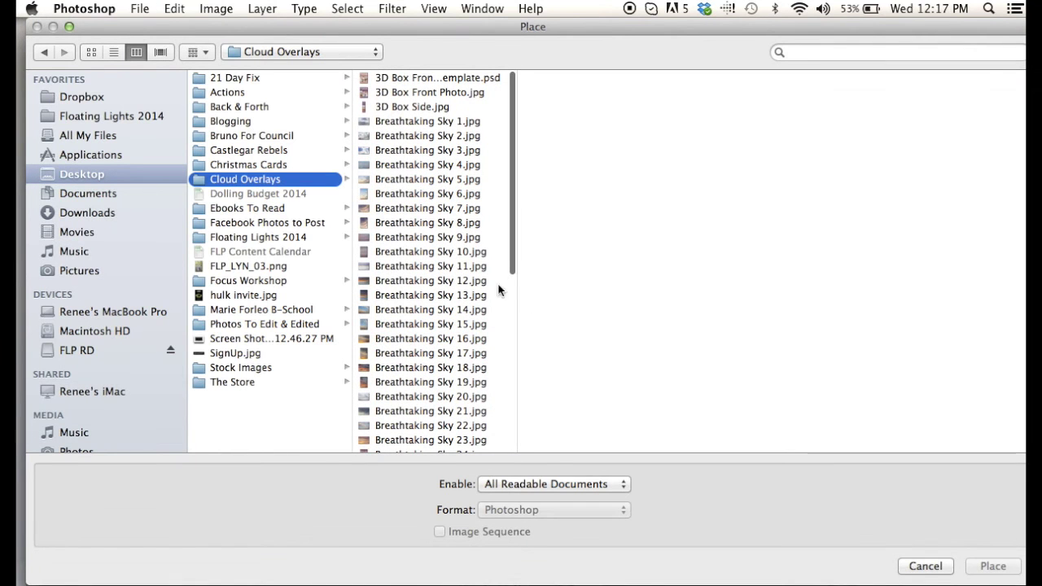
{"action": "left_click", "coordinate": [457, 324]}
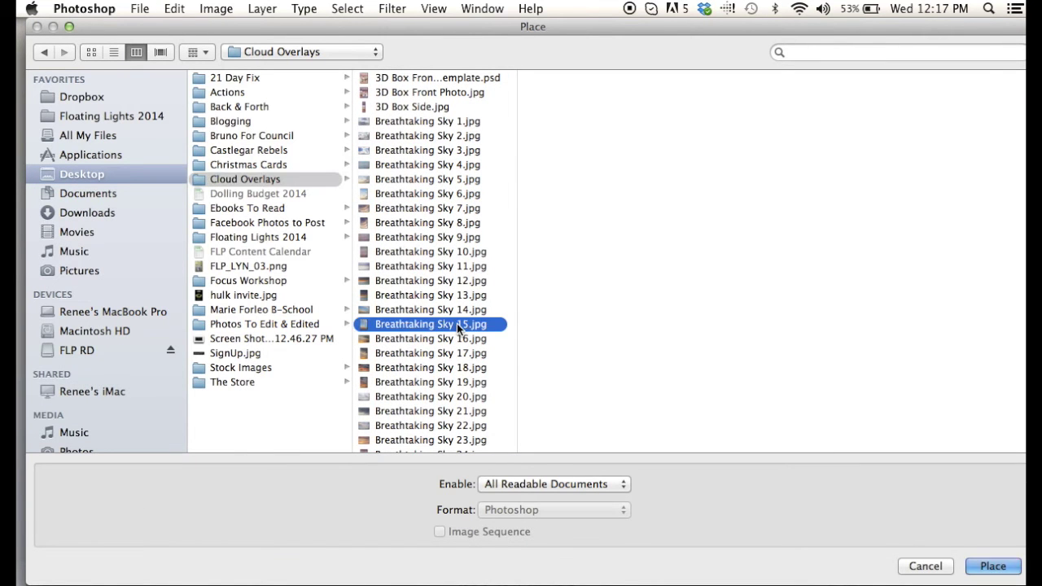
{"action": "left_click", "coordinate": [992, 567]}
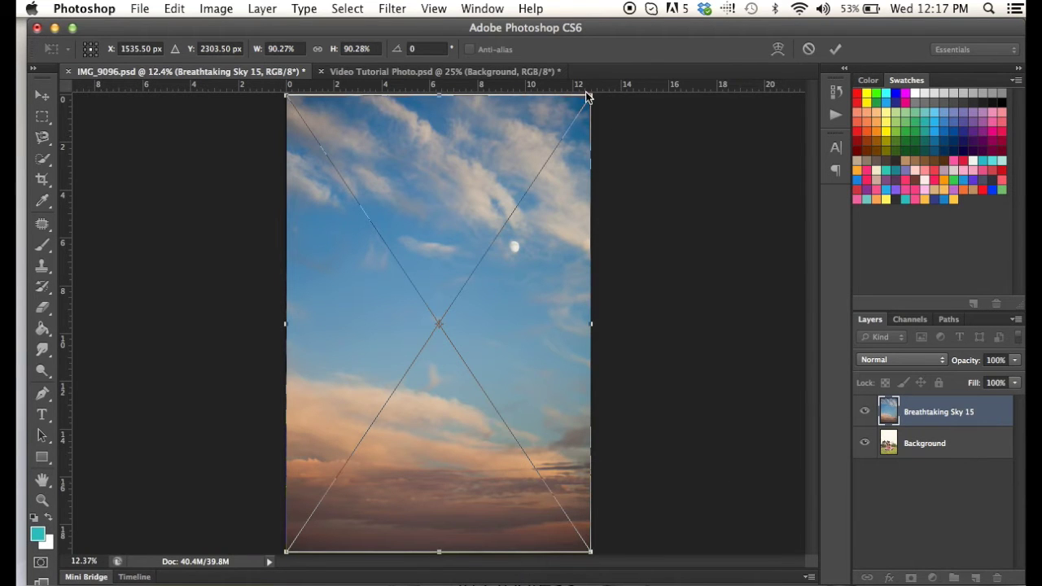
- Enlarge the sky to about 94.46%, raise it to keep the grass strip visible, and commit
{"action": "left_click_drag", "start_coordinate": [594, 95], "coordinate": [607, 79]}
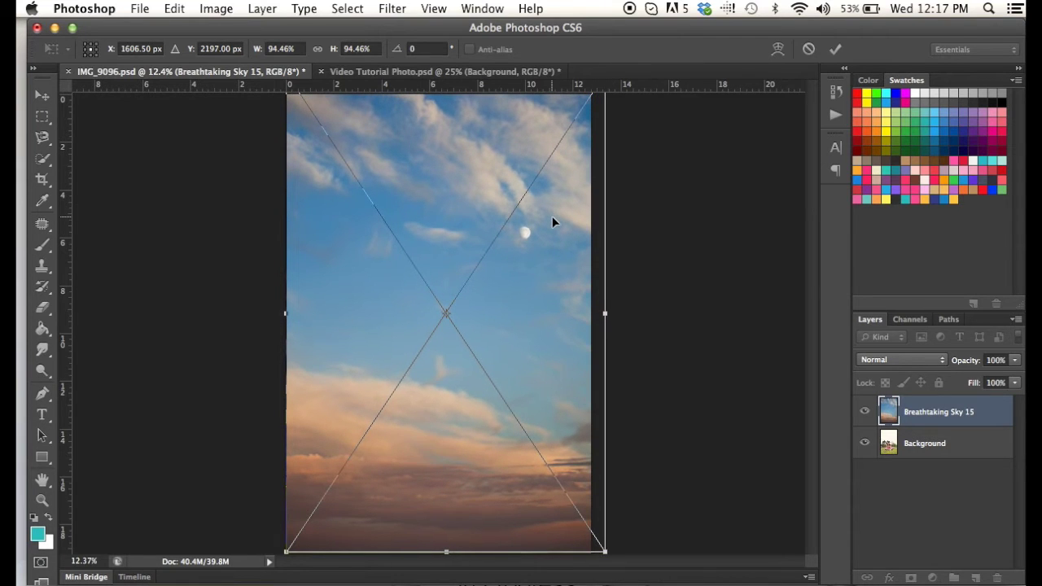
{"action": "left_click_drag", "start_coordinate": [552, 218], "coordinate": [548, 184]}
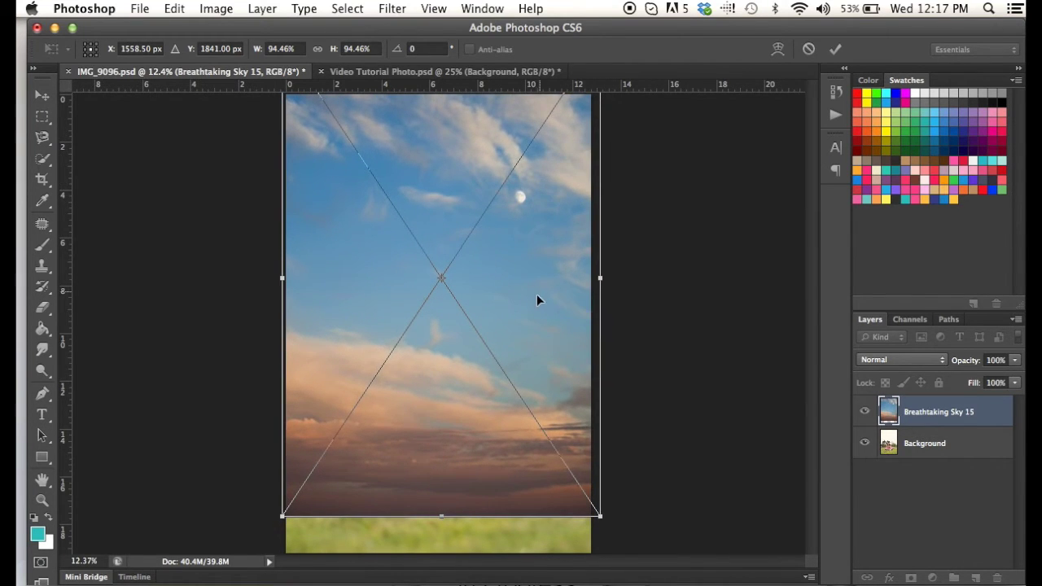
{"action": "left_click_drag", "start_coordinate": [537, 300], "coordinate": [535, 244]}
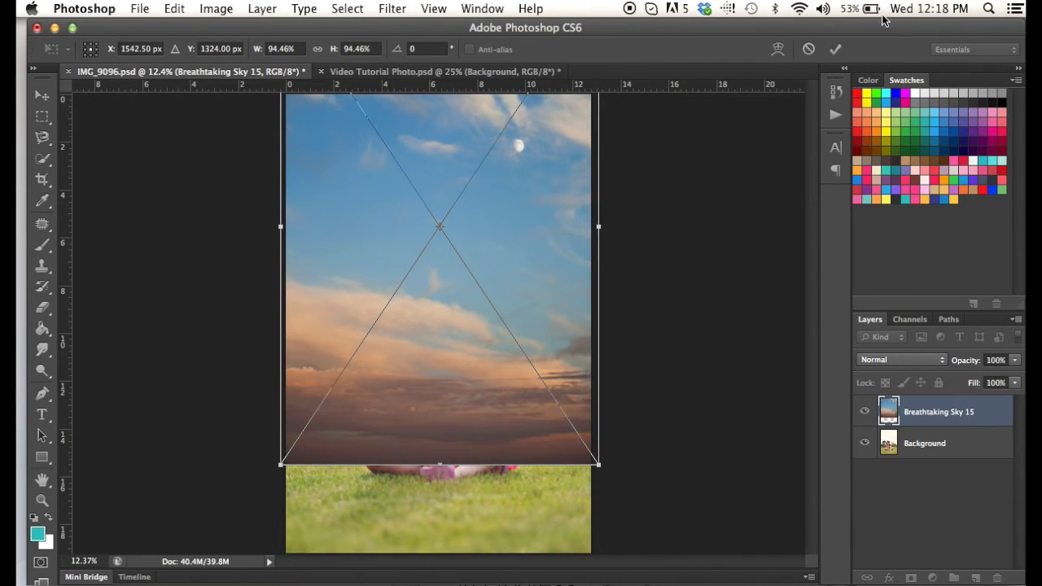
{"action": "left_click", "coordinate": [836, 51]}
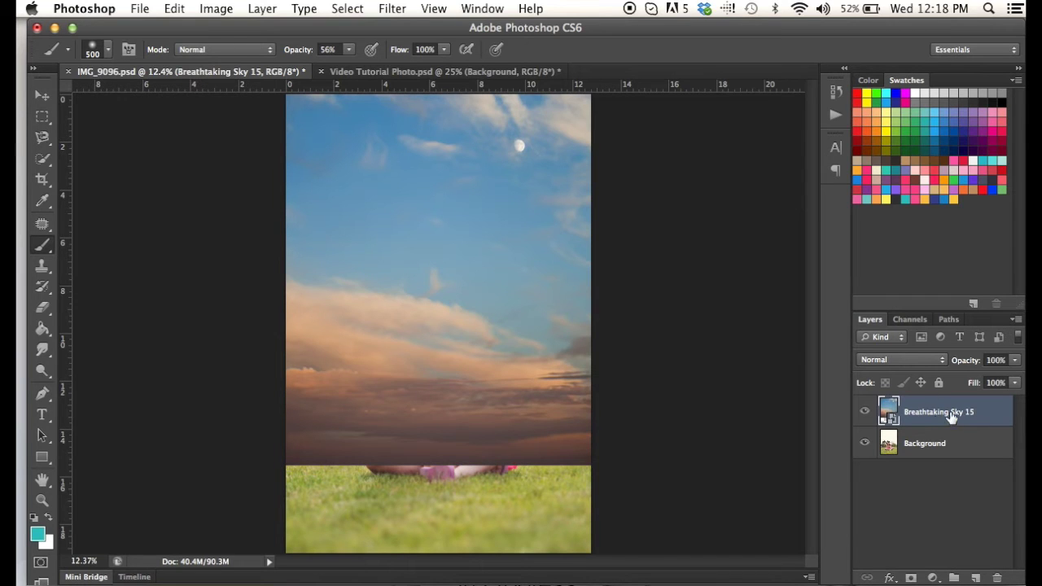
- Set the Breathtaking Sky 15 layer's blend mode to Multiply
{"action": "left_click", "coordinate": [901, 362]}
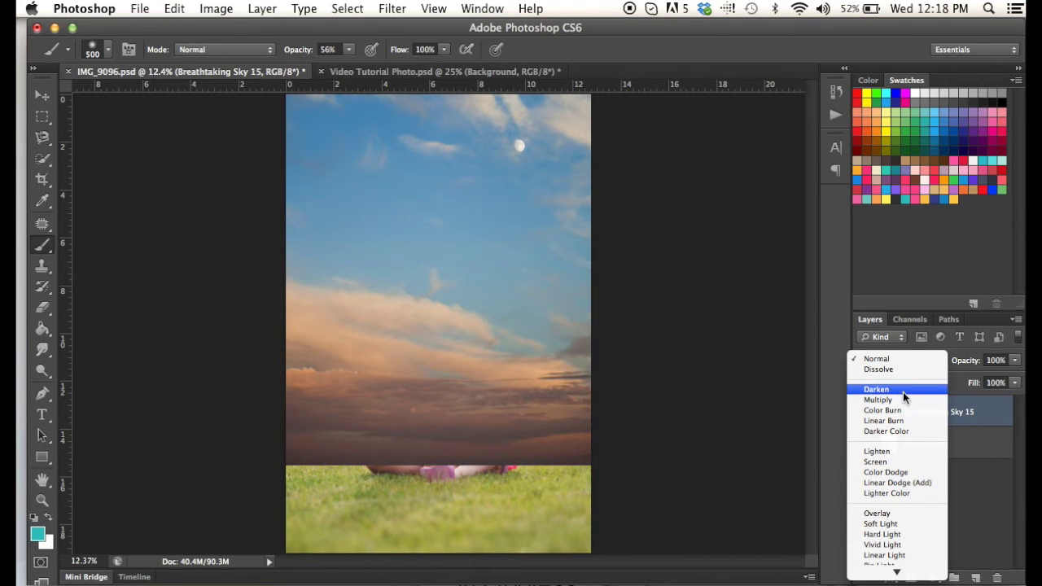
{"action": "left_click", "coordinate": [900, 400]}
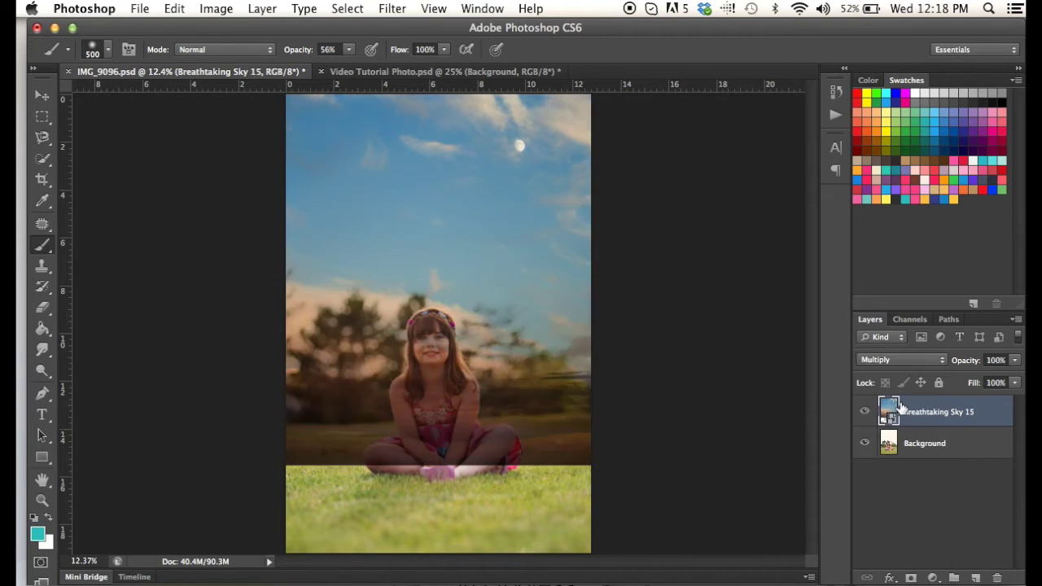
- Add a white mask to the sky layer, set brush opacity to 32% and layer opacity to 57%
{"action": "left_click", "coordinate": [910, 578]}
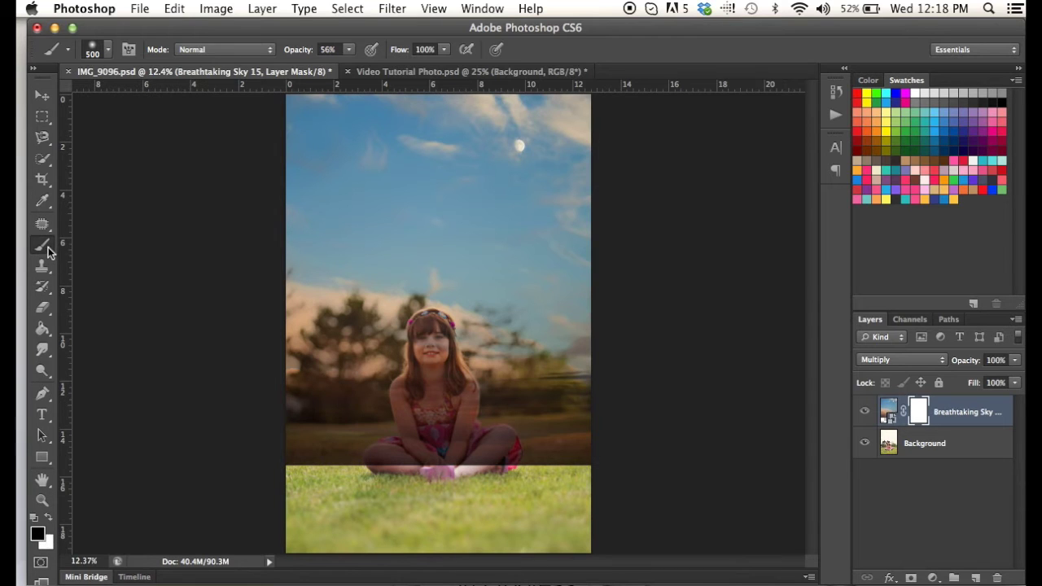
{"action": "left_click", "coordinate": [350, 49]}
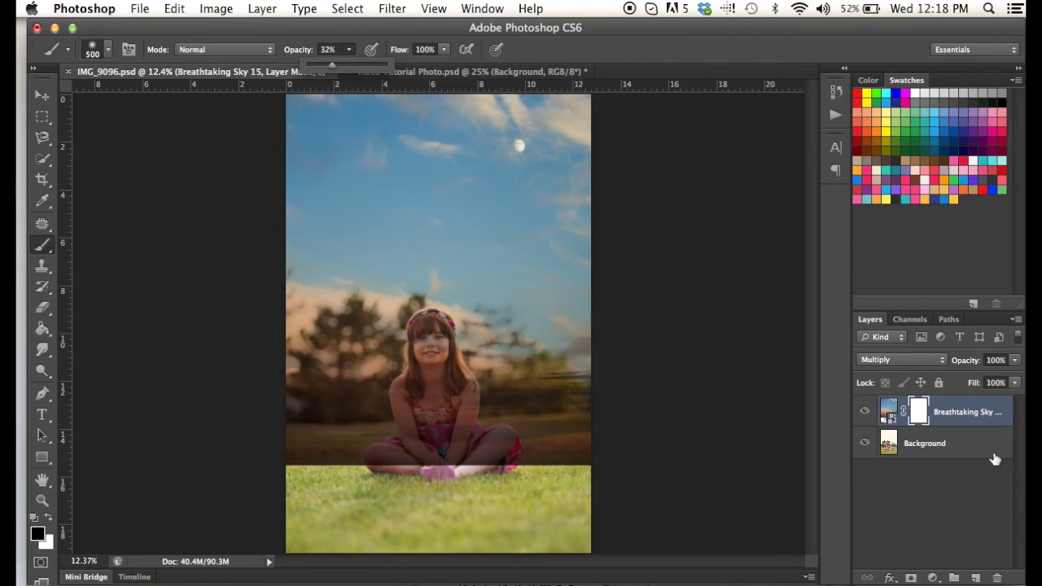
{"action": "left_click", "coordinate": [1016, 360]}
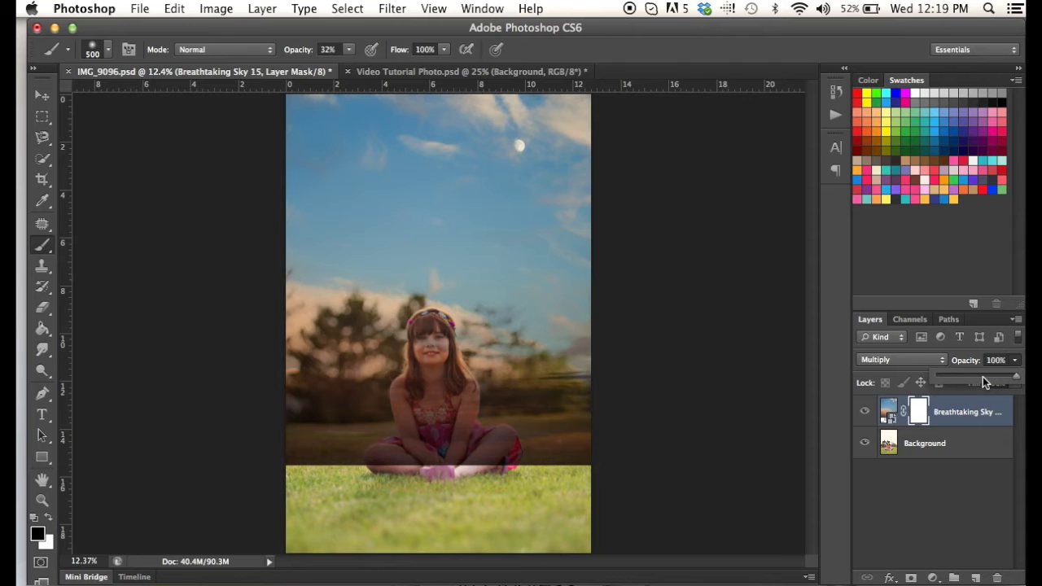
{"action": "left_click", "coordinate": [983, 377]}
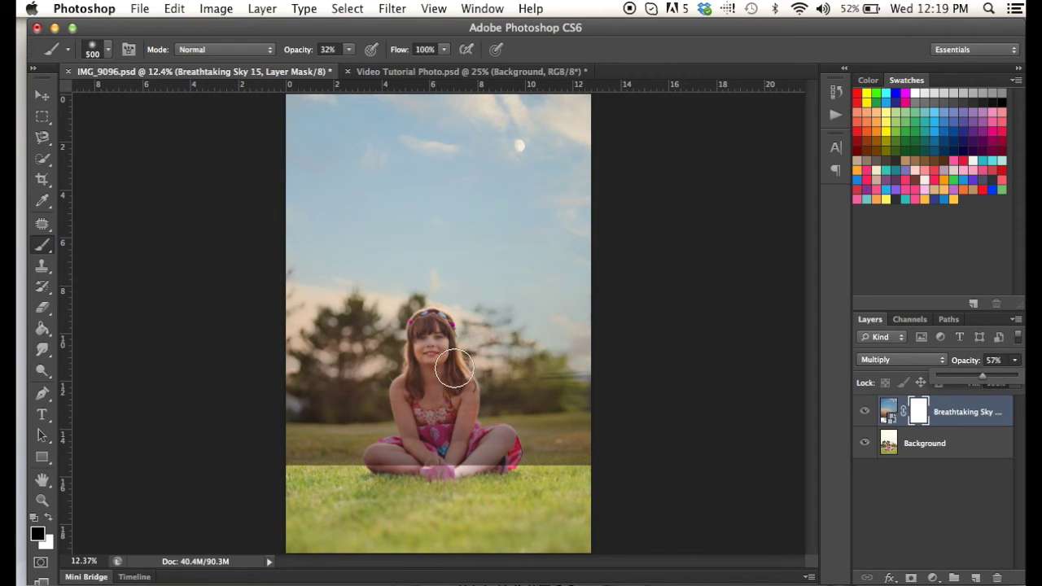
- Paint the mask black over the lower sky, trees, grass and the girl's arms and legs at 48% brush opacity
{"action": "left_click", "coordinate": [350, 333]}
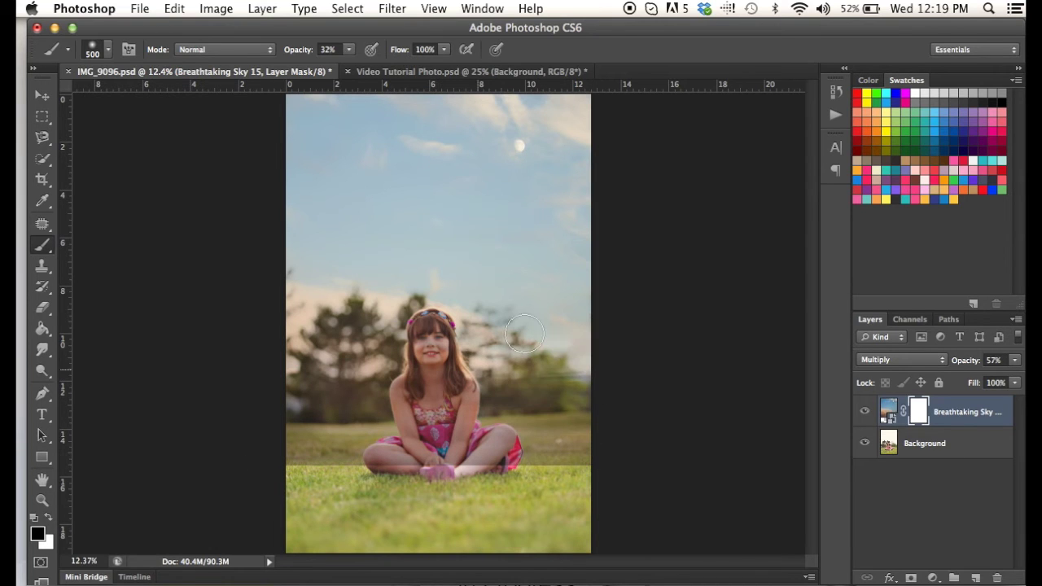
{"action": "mouse_move", "coordinate": [600, 318]}
{"action": "left_mouse_down"}
{"action": "mouse_move", "coordinate": [281, 317]}
{"action": "mouse_move", "coordinate": [605, 307]}
{"action": "mouse_move", "coordinate": [564, 275]}
{"action": "mouse_move", "coordinate": [306, 270]}
{"action": "mouse_move", "coordinate": [324, 240]}
{"action": "mouse_move", "coordinate": [608, 224]}
{"action": "mouse_move", "coordinate": [268, 232]}
{"action": "mouse_move", "coordinate": [619, 194]}
{"action": "mouse_move", "coordinate": [375, 170]}
{"action": "mouse_move", "coordinate": [264, 206]}
{"action": "mouse_move", "coordinate": [509, 205]}
{"action": "mouse_move", "coordinate": [542, 175]}
{"action": "mouse_move", "coordinate": [334, 145]}
{"action": "mouse_move", "coordinate": [412, 135]}
{"action": "mouse_move", "coordinate": [494, 154]}
{"action": "mouse_move", "coordinate": [286, 124]}
{"action": "mouse_move", "coordinate": [557, 96]}
{"action": "mouse_move", "coordinate": [317, 88]}
{"action": "left_mouse_up"}
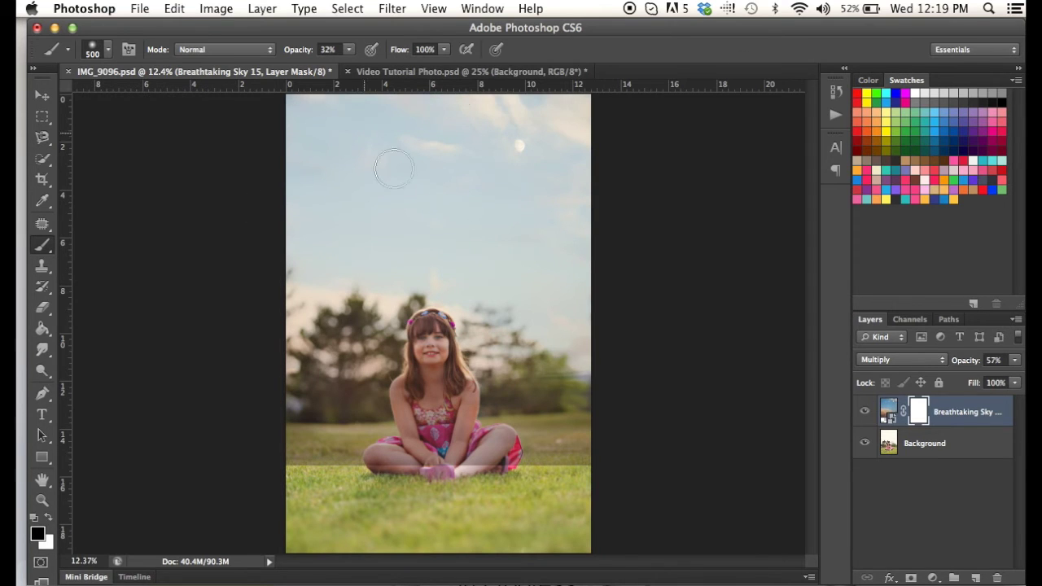
{"action": "left_click_drag", "start_coordinate": [347, 361], "coordinate": [314, 428]}
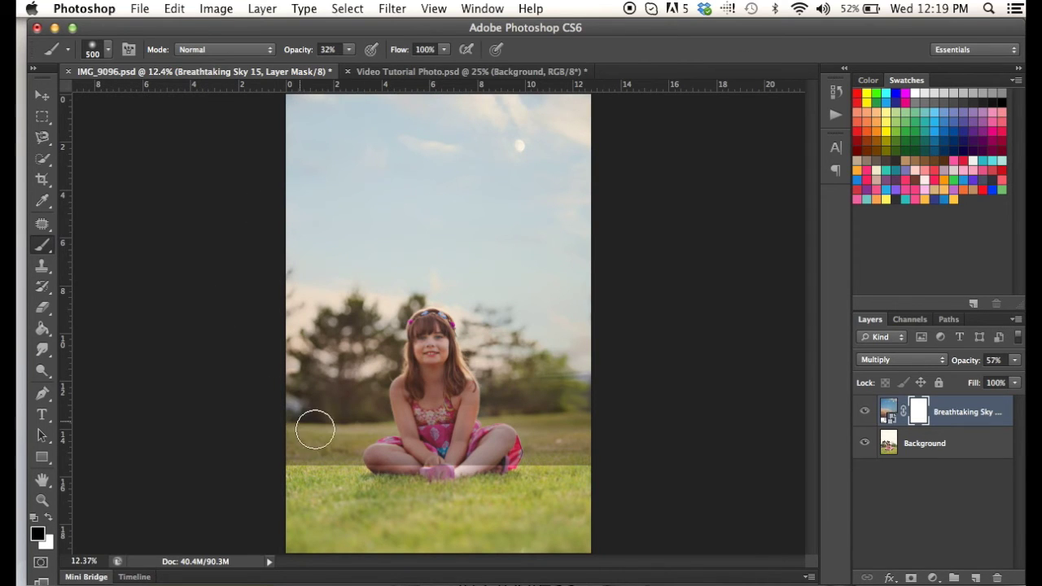
{"action": "left_click", "coordinate": [348, 45]}
{"action": "left_click", "coordinate": [363, 65]}
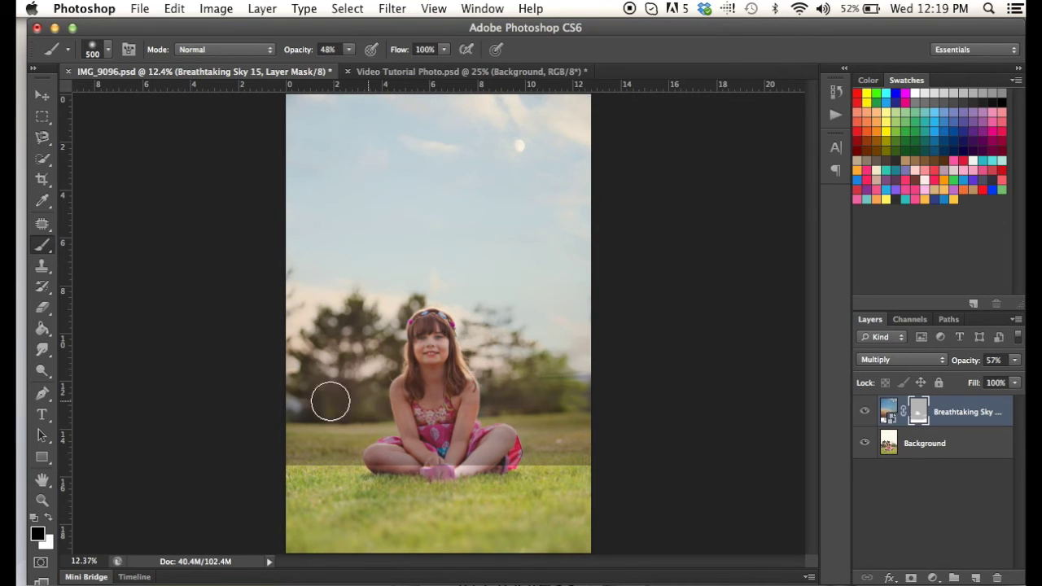
{"action": "mouse_move", "coordinate": [354, 451]}
{"action": "left_mouse_down"}
{"action": "mouse_move", "coordinate": [559, 391]}
{"action": "mouse_move", "coordinate": [529, 387]}
{"action": "mouse_move", "coordinate": [494, 415]}
{"action": "mouse_move", "coordinate": [482, 453]}
{"action": "mouse_move", "coordinate": [550, 476]}
{"action": "mouse_move", "coordinate": [466, 483]}
{"action": "mouse_move", "coordinate": [439, 467]}
{"action": "mouse_move", "coordinate": [381, 461]}
{"action": "mouse_move", "coordinate": [387, 452]}
{"action": "mouse_move", "coordinate": [356, 441]}
{"action": "mouse_move", "coordinate": [414, 412]}
{"action": "mouse_move", "coordinate": [281, 399]}
{"action": "mouse_move", "coordinate": [296, 397]}
{"action": "mouse_move", "coordinate": [290, 375]}
{"action": "mouse_move", "coordinate": [322, 342]}
{"action": "mouse_move", "coordinate": [349, 323]}
{"action": "mouse_move", "coordinate": [406, 372]}
{"action": "mouse_move", "coordinate": [419, 312]}
{"action": "mouse_move", "coordinate": [423, 351]}
{"action": "mouse_move", "coordinate": [431, 335]}
{"action": "mouse_move", "coordinate": [431, 471]}
{"action": "mouse_move", "coordinate": [432, 356]}
{"action": "mouse_move", "coordinate": [433, 515]}
{"action": "left_mouse_up"}
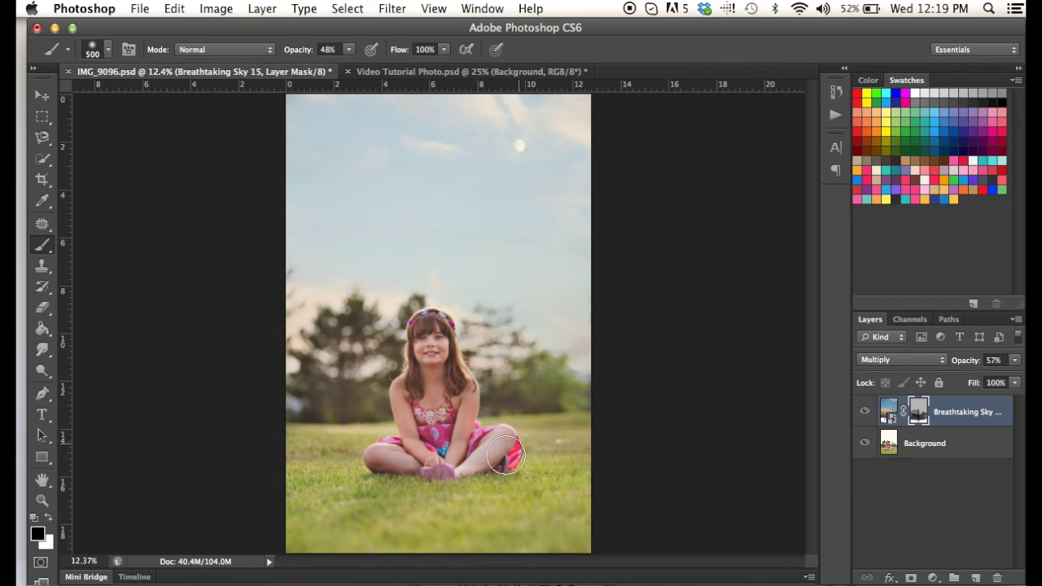
{"action": "mouse_move", "coordinate": [309, 451]}
{"action": "left_mouse_down"}
{"action": "mouse_move", "coordinate": [422, 434]}
{"action": "mouse_move", "coordinate": [333, 435]}
{"action": "mouse_move", "coordinate": [333, 465]}
{"action": "mouse_move", "coordinate": [448, 411]}
{"action": "mouse_move", "coordinate": [418, 399]}
{"action": "mouse_move", "coordinate": [431, 347]}
{"action": "mouse_move", "coordinate": [439, 378]}
{"action": "mouse_move", "coordinate": [432, 403]}
{"action": "mouse_move", "coordinate": [428, 332]}
{"action": "mouse_move", "coordinate": [428, 484]}
{"action": "mouse_move", "coordinate": [437, 406]}
{"action": "mouse_move", "coordinate": [464, 413]}
{"action": "mouse_move", "coordinate": [461, 402]}
{"action": "mouse_move", "coordinate": [466, 445]}
{"action": "mouse_move", "coordinate": [406, 395]}
{"action": "left_mouse_up"}
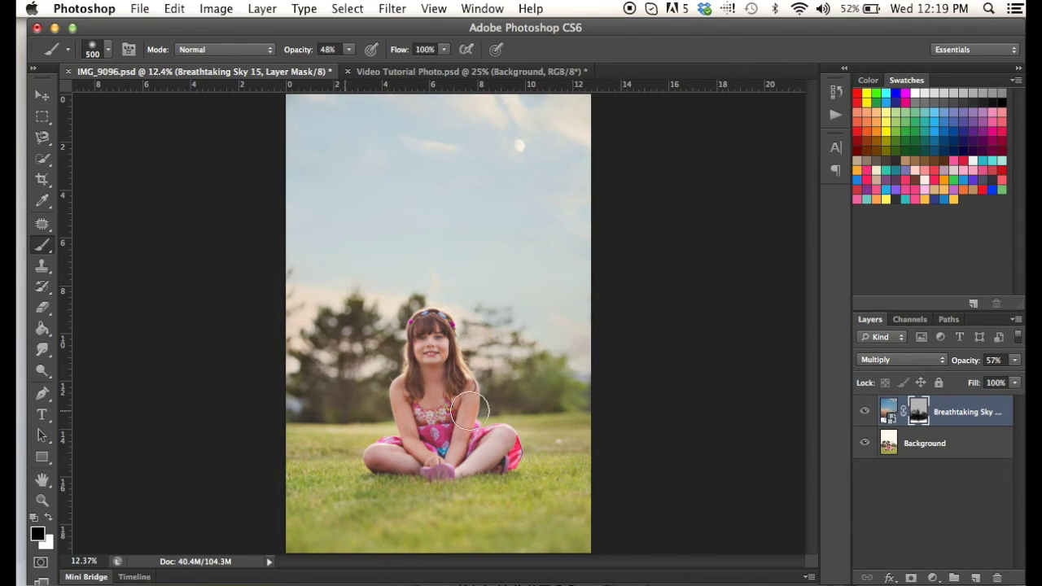
- Mask the girl's face and torso at 85% brush opacity, then raise the sky layer opacity to 82%
{"action": "left_click", "coordinate": [353, 48]}
{"action": "left_click_drag", "start_coordinate": [349, 66], "coordinate": [380, 65]}
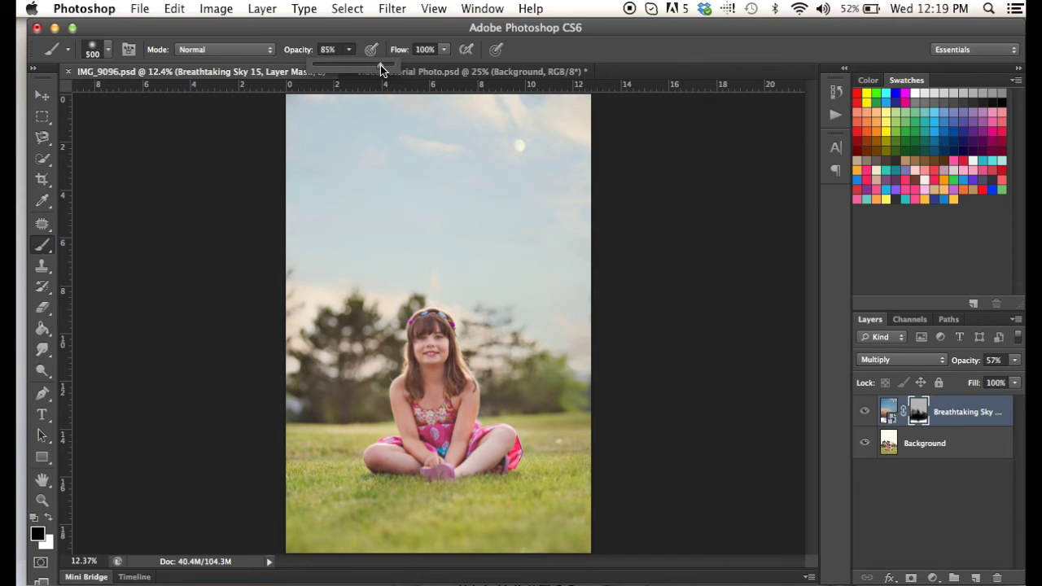
{"action": "mouse_move", "coordinate": [428, 333]}
{"action": "left_mouse_down"}
{"action": "mouse_move", "coordinate": [423, 435]}
{"action": "mouse_move", "coordinate": [421, 375]}
{"action": "mouse_move", "coordinate": [407, 485]}
{"action": "mouse_move", "coordinate": [464, 393]}
{"action": "left_mouse_up"}
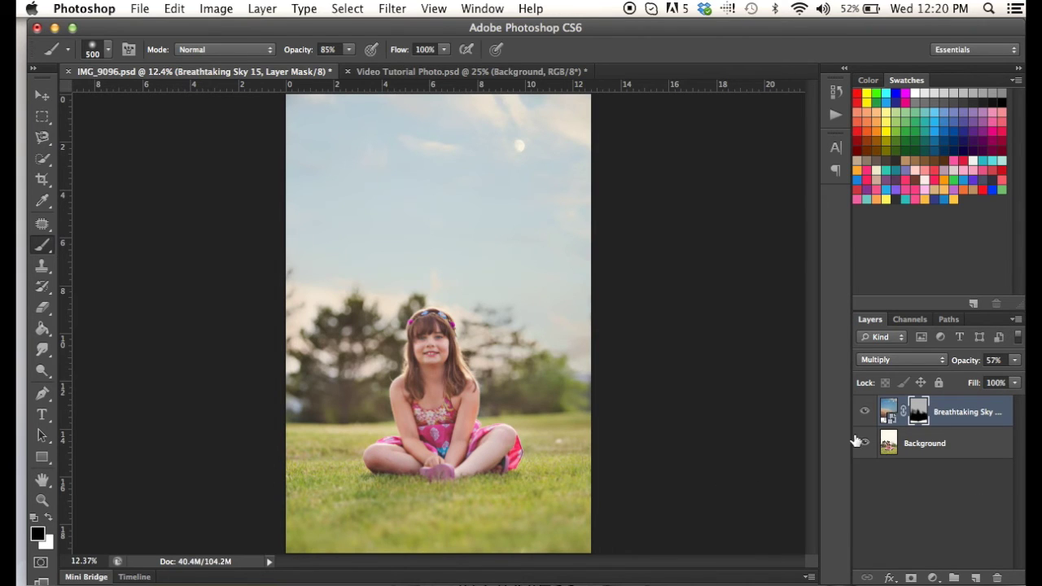
{"action": "left_click", "coordinate": [1016, 360]}
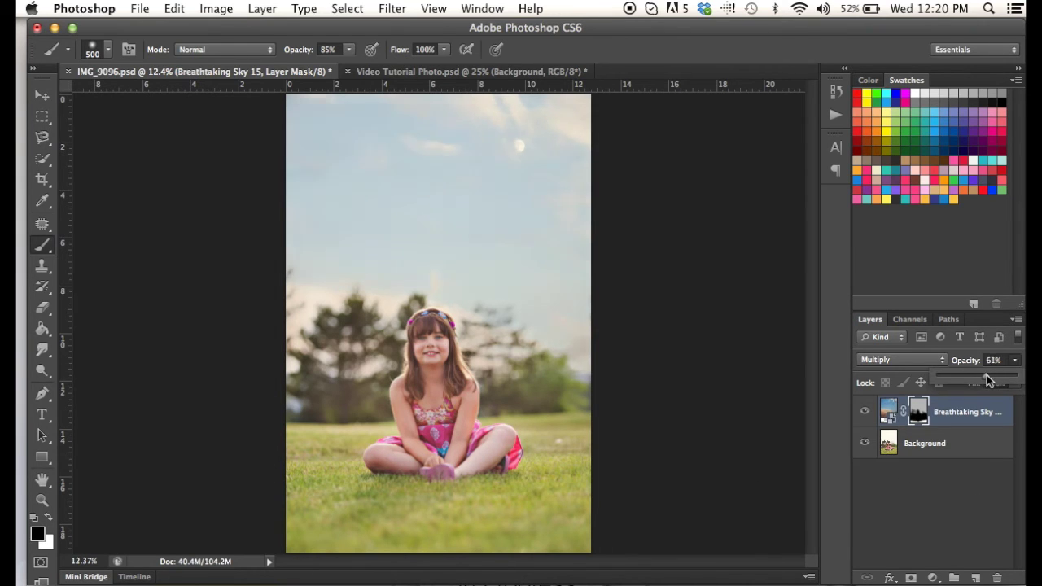
{"action": "mouse_move", "coordinate": [987, 375]}
{"action": "left_mouse_down"}
{"action": "mouse_move", "coordinate": [1018, 375]}
{"action": "mouse_move", "coordinate": [987, 376]}
{"action": "mouse_move", "coordinate": [1003, 377]}
{"action": "left_mouse_up"}
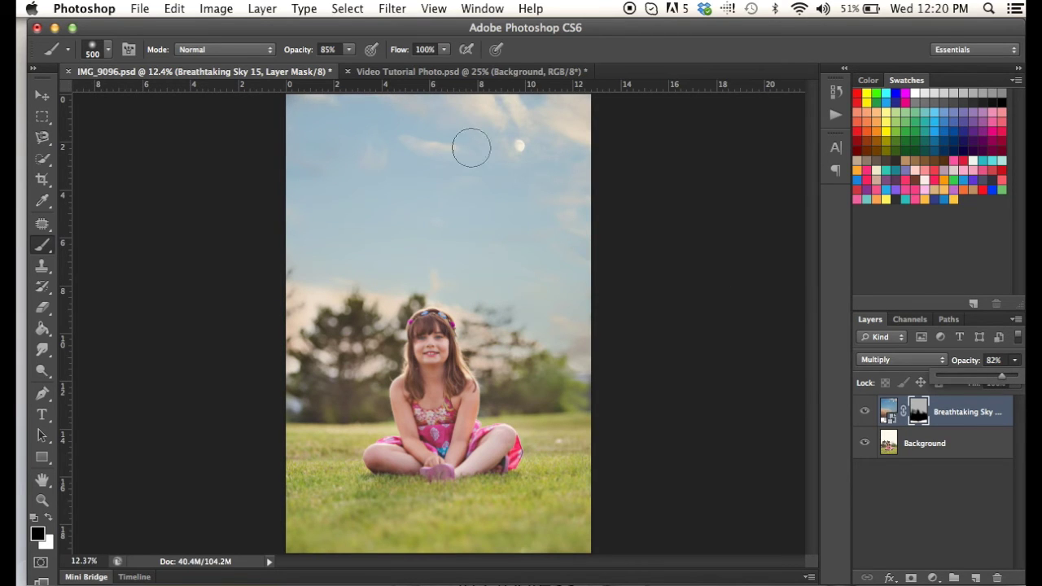
- Apply a 5.0-pixel Gaussian Blur smart filter to the Breathtaking Sky 15 layer
{"action": "left_click", "coordinate": [392, 8]}
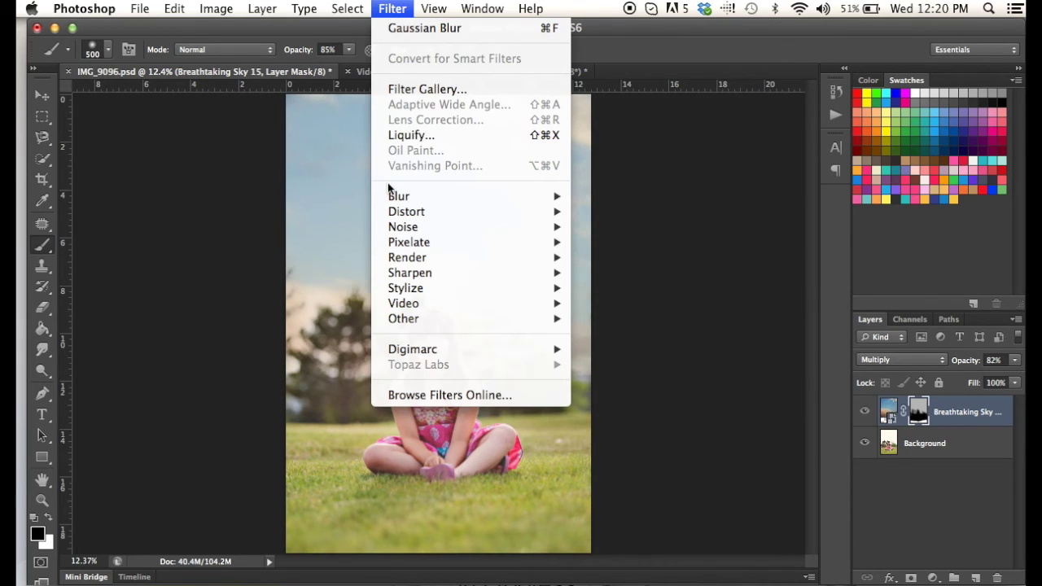
{"action": "mouse_move", "coordinate": [392, 198]}
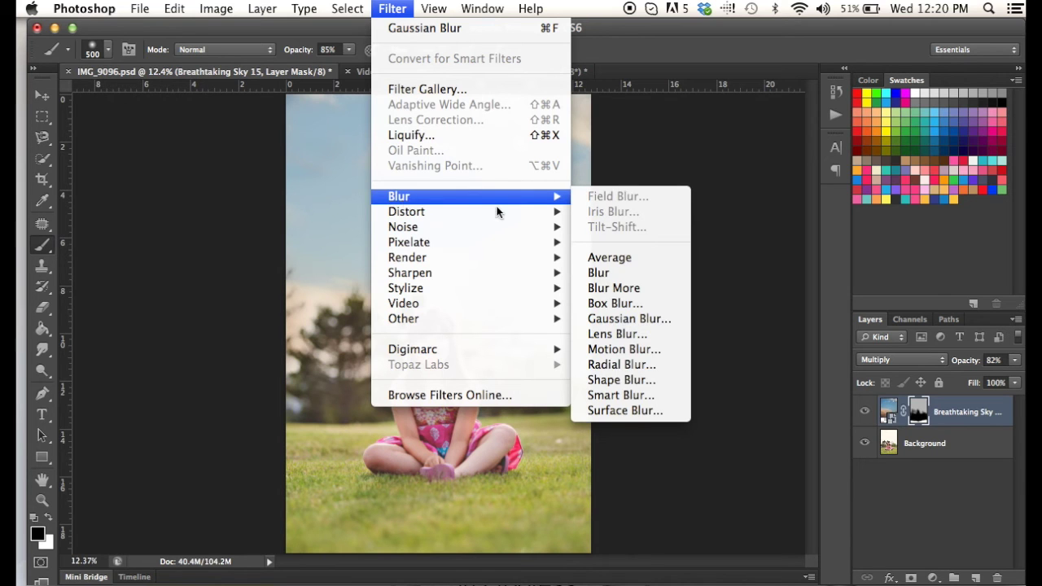
{"action": "mouse_move", "coordinate": [537, 197]}
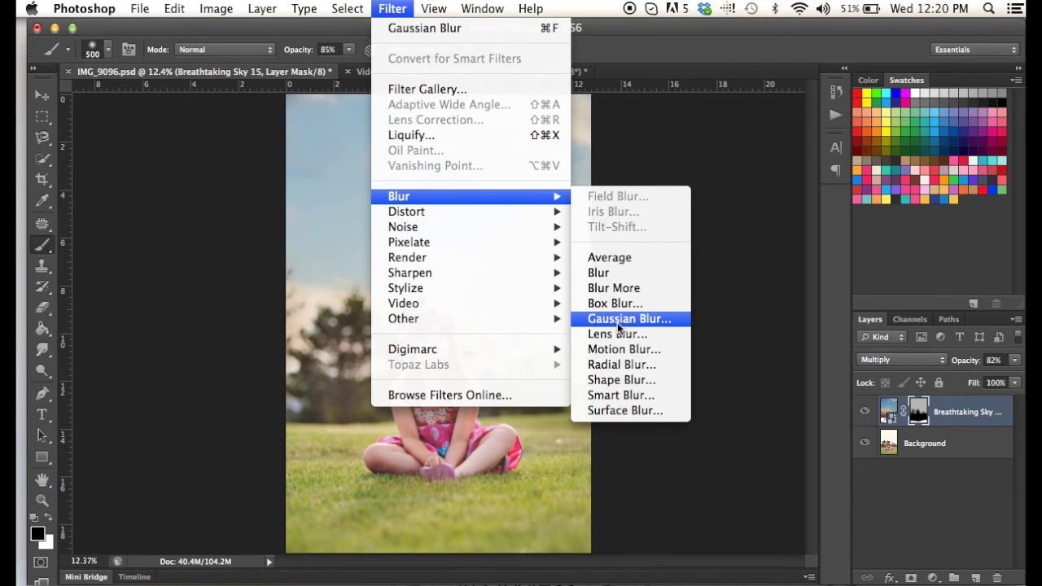
{"action": "left_click", "coordinate": [617, 323]}
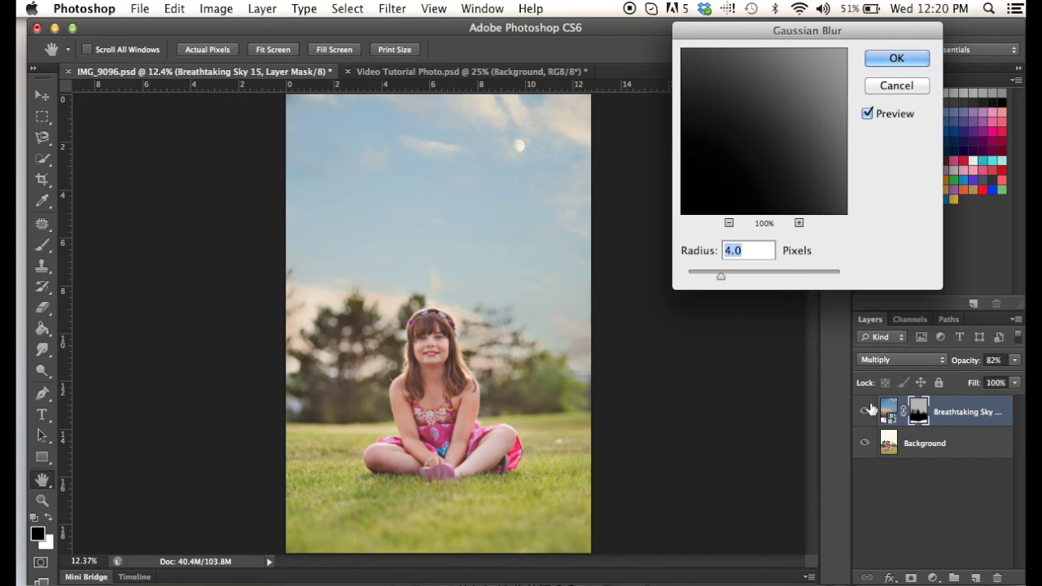
{"action": "left_click", "coordinate": [898, 91]}
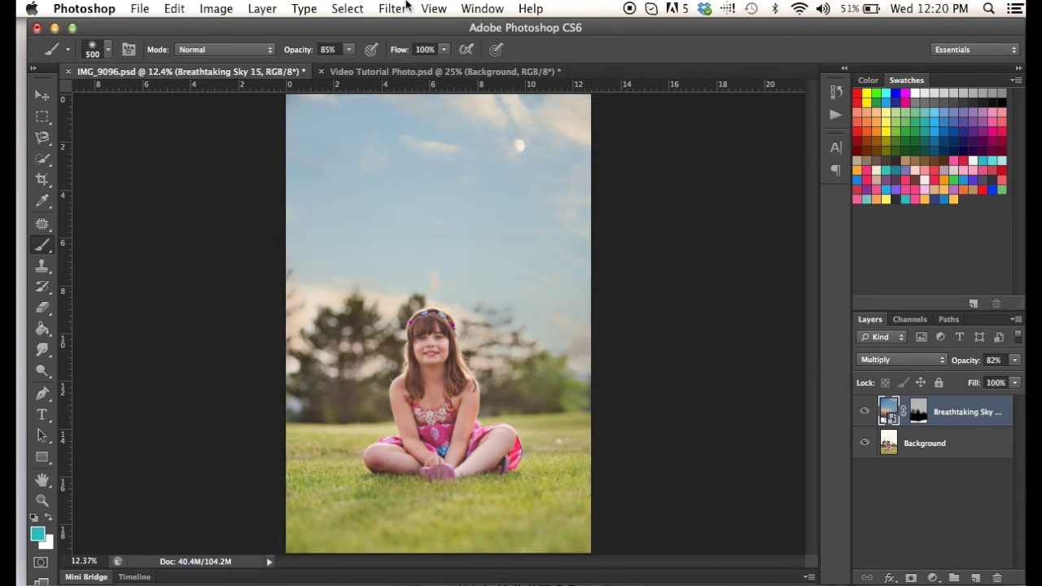
{"action": "left_click", "coordinate": [406, 7]}
{"action": "mouse_move", "coordinate": [436, 203]}
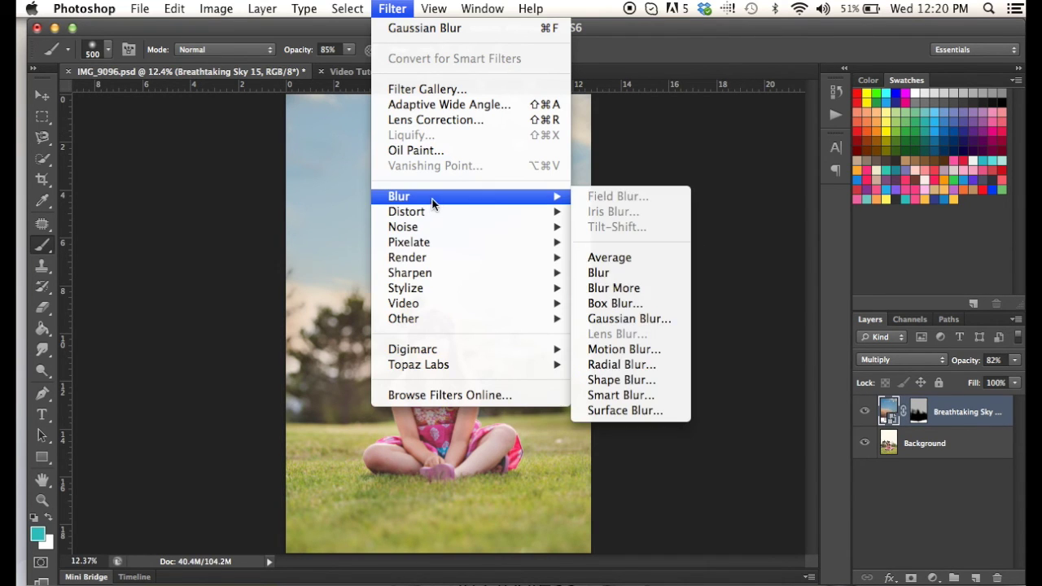
{"action": "left_click", "coordinate": [629, 319]}
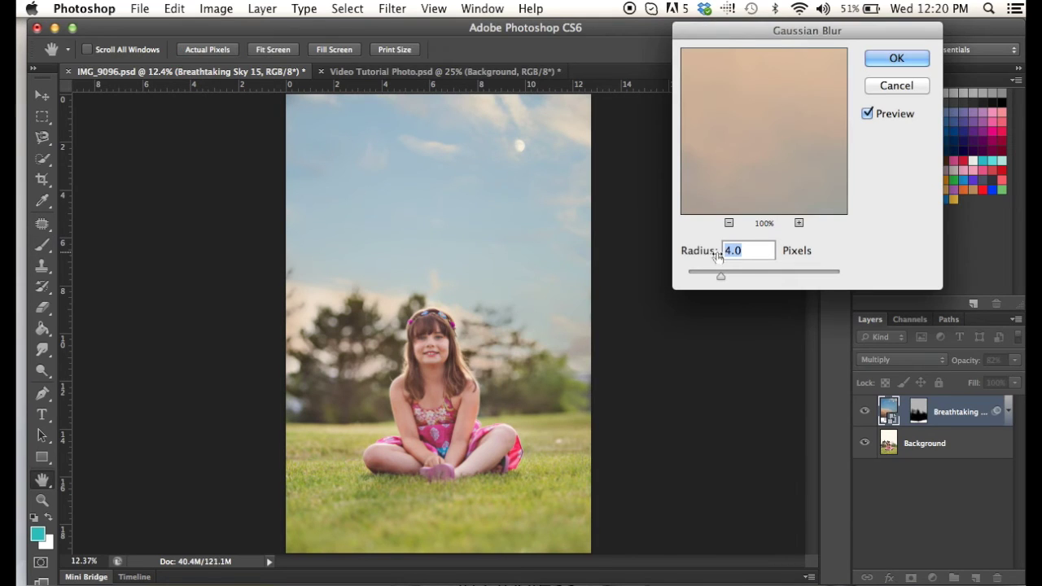
{"action": "left_click_drag", "start_coordinate": [721, 276], "coordinate": [729, 280]}
{"action": "left_click", "coordinate": [897, 59]}
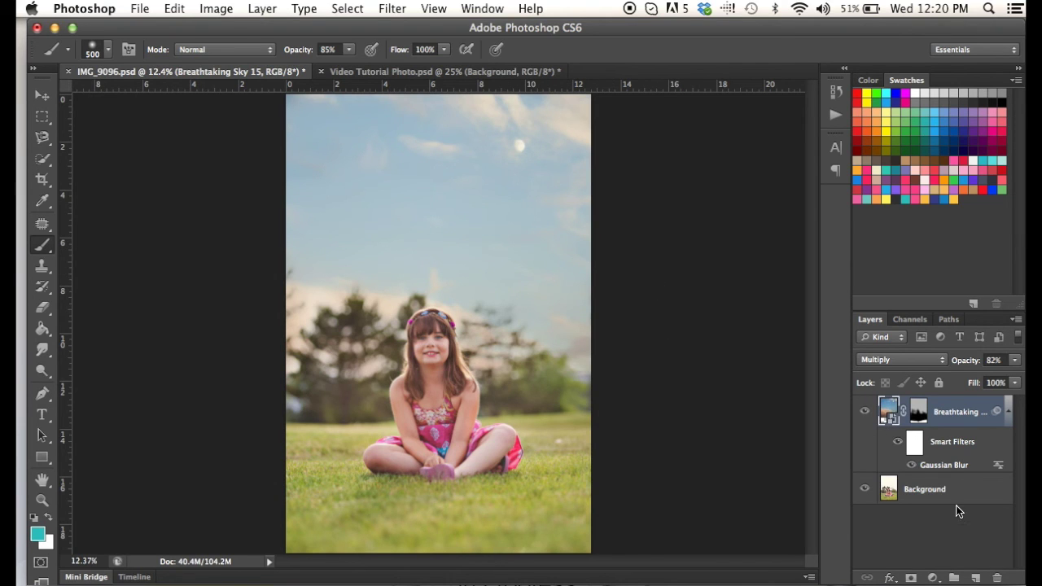
- Set the blurred sky layer's opacity to 94%
{"action": "left_click", "coordinate": [1018, 368]}
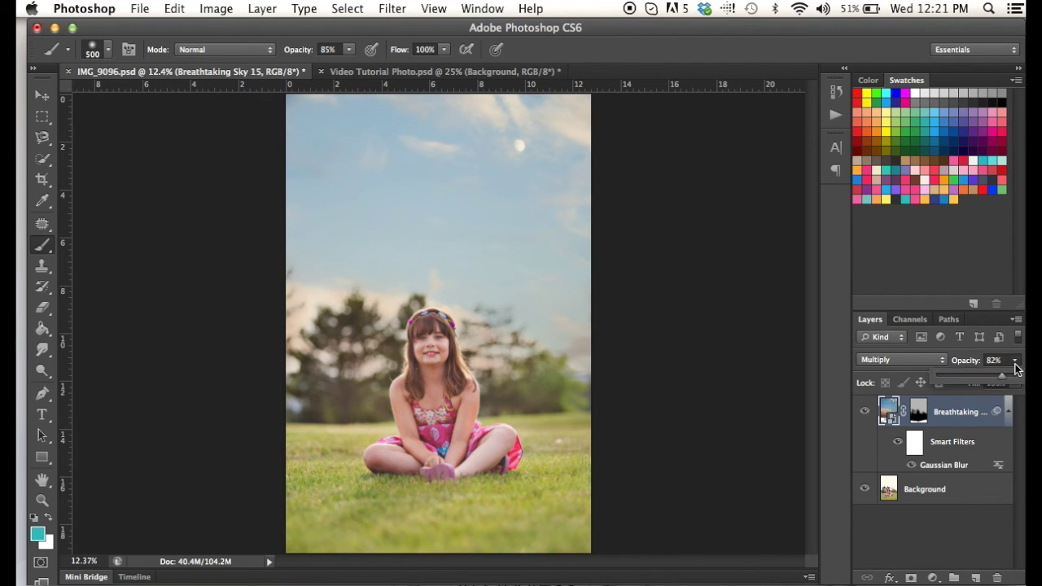
{"action": "left_click_drag", "start_coordinate": [1007, 378], "coordinate": [1019, 380]}
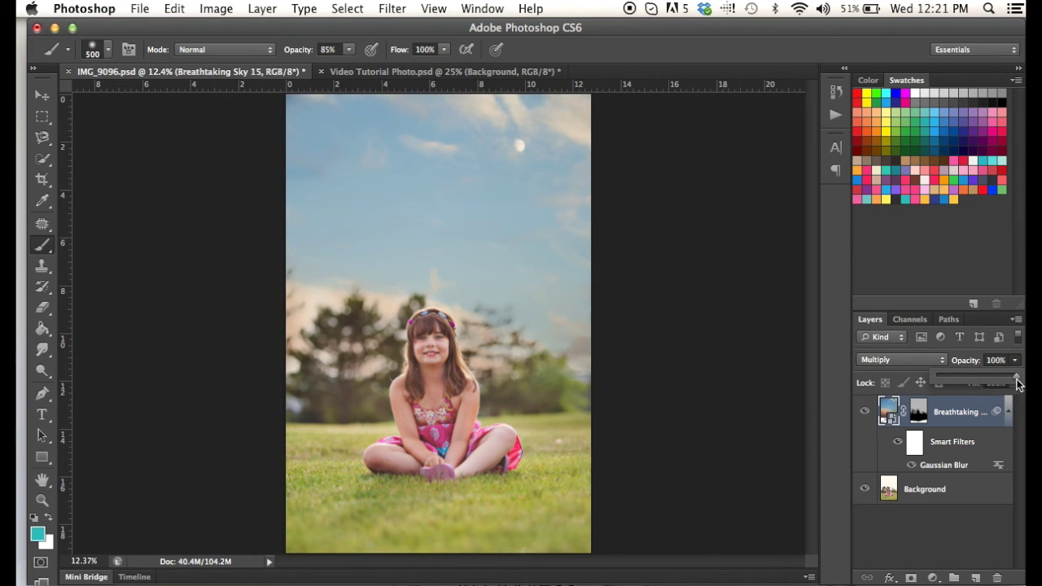
{"action": "left_click_drag", "start_coordinate": [1018, 384], "coordinate": [1013, 381]}
{"action": "left_click", "coordinate": [944, 411]}
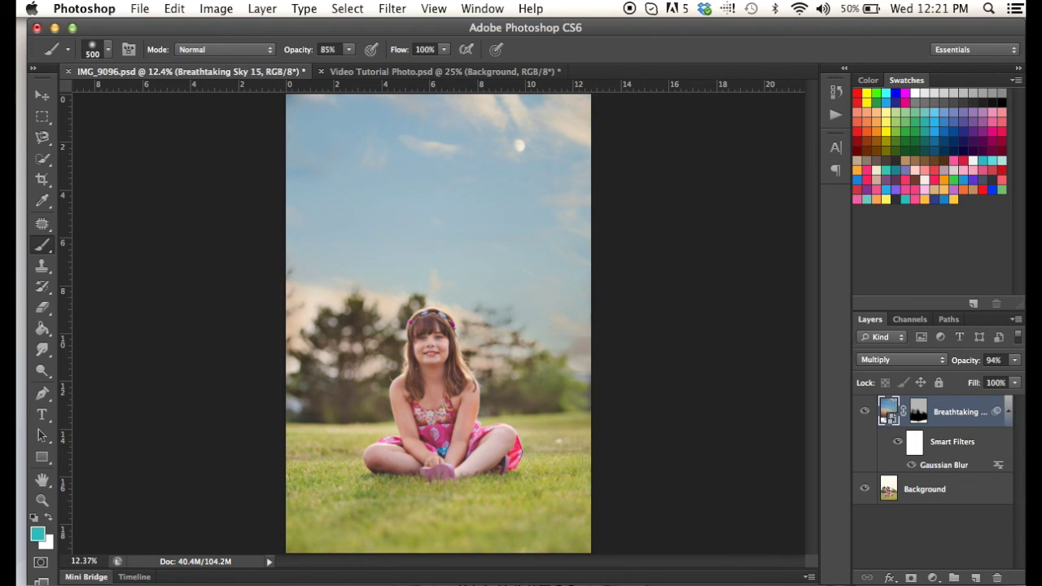
- Duplicate the sky layer with Cmd+J and set the copy's opacity to 63%
{"action": "key", "text": "super+j"}
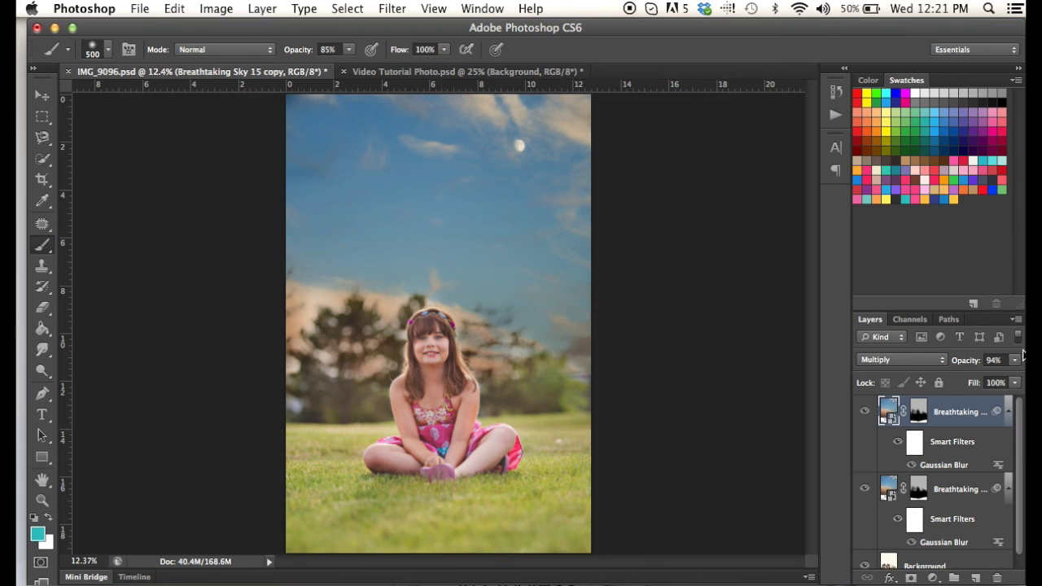
{"action": "left_click", "coordinate": [1016, 359]}
{"action": "left_click", "coordinate": [981, 377]}
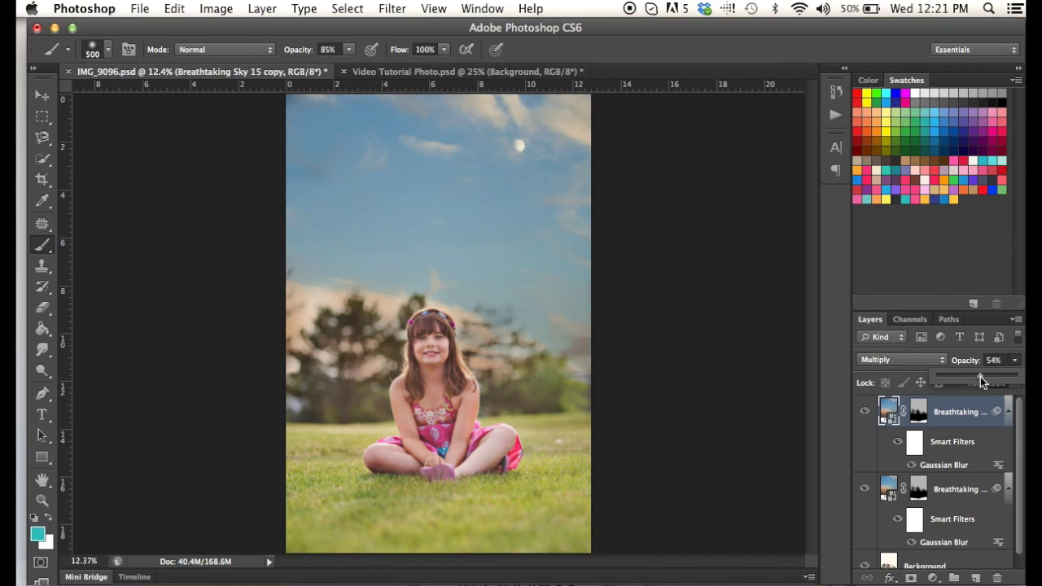
{"action": "mouse_move", "coordinate": [981, 380]}
{"action": "left_mouse_down"}
{"action": "mouse_move", "coordinate": [1000, 381]}
{"action": "mouse_move", "coordinate": [987, 382]}
{"action": "left_mouse_up"}
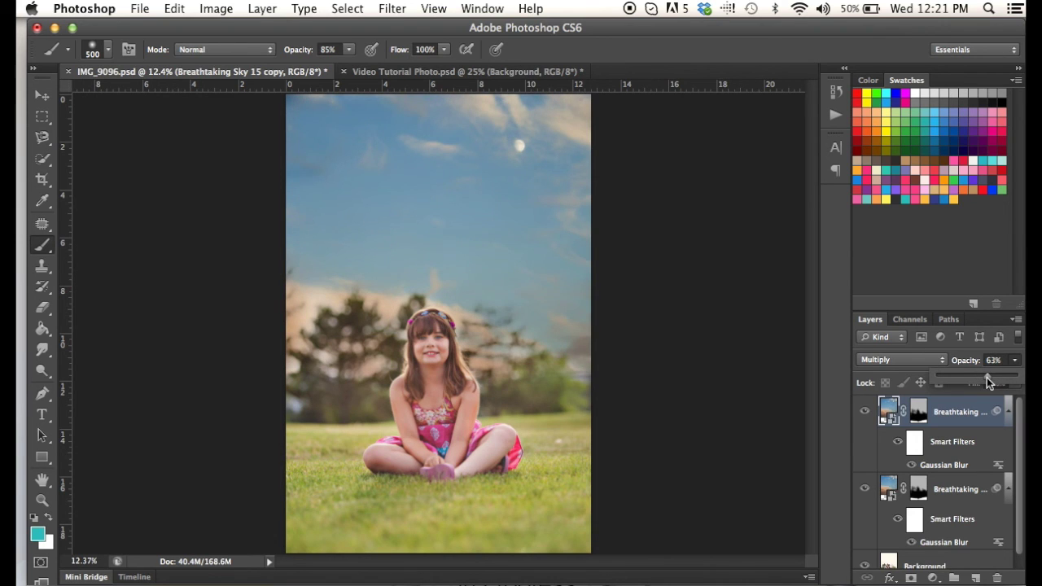